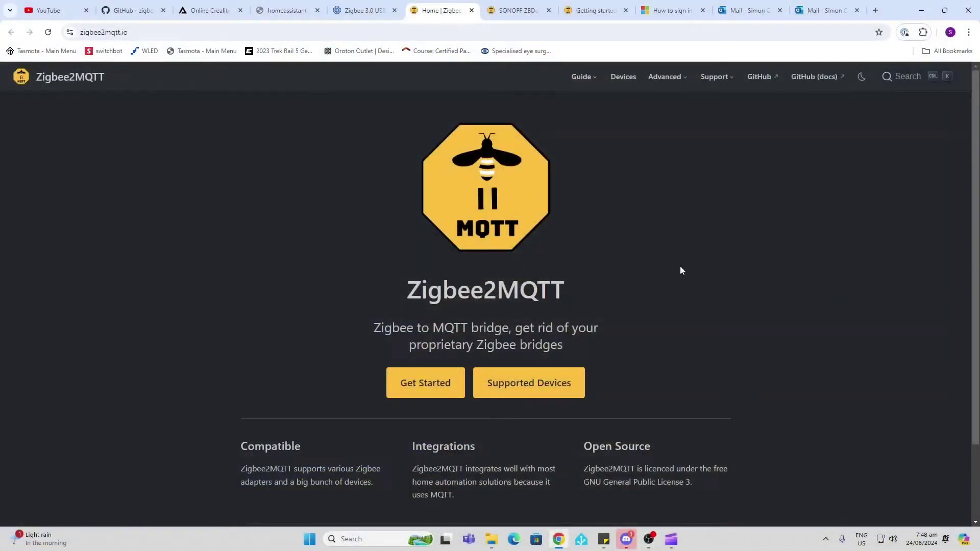
Browse the SONOFF ZBDongle-E device page on the Zigbee2MQTT site, then go back to Getting started.
left_click(595, 10)
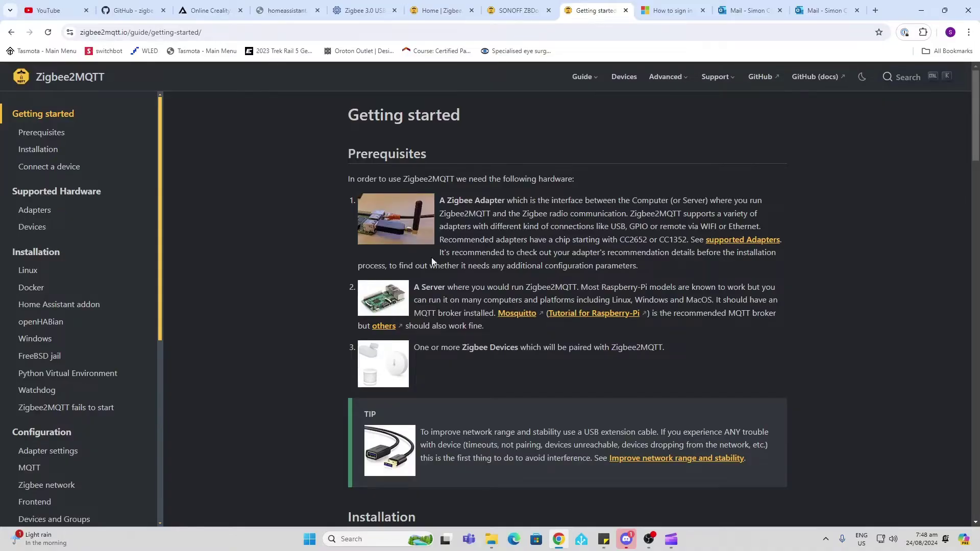
left_click(519, 11)
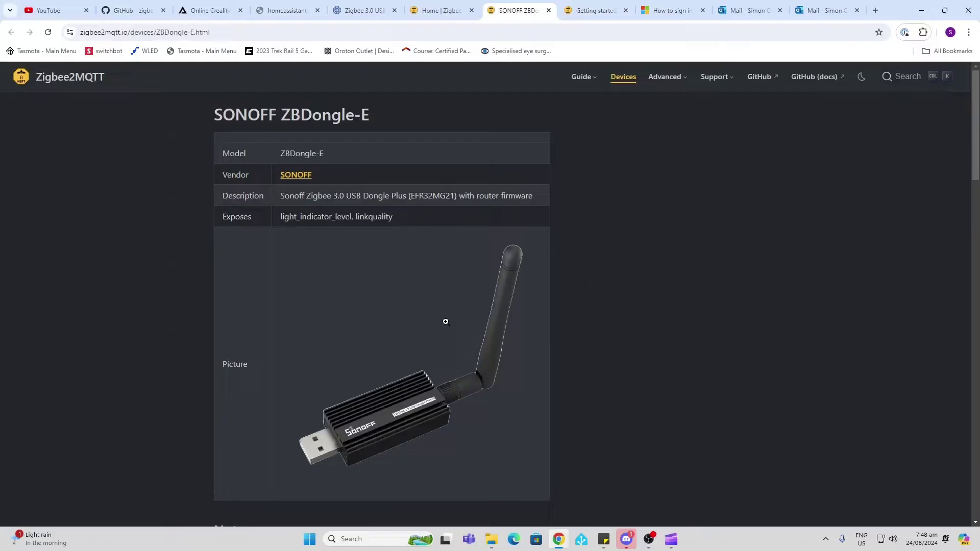
scroll(446, 322, "down", 1)
scroll(259, 125, "up", 1)
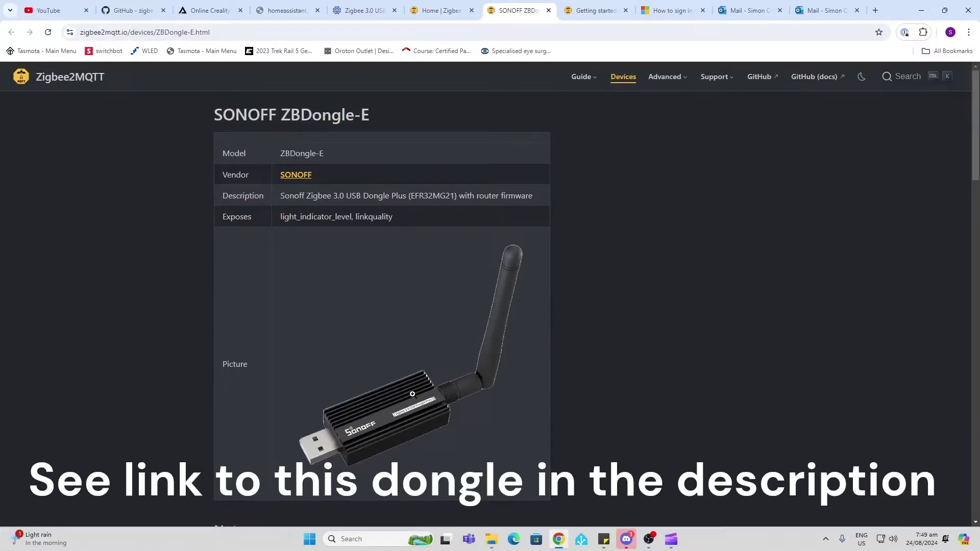
left_click(592, 10)
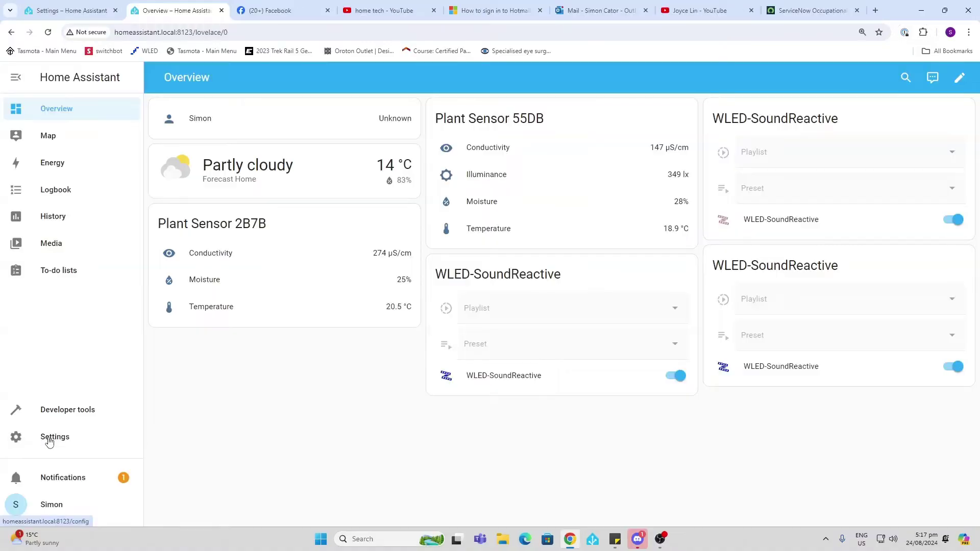
Find the Mosquitto broker add-on by searching 'mqt' in the Add-on Store and install it.
left_click(52, 437)
left_click(475, 294)
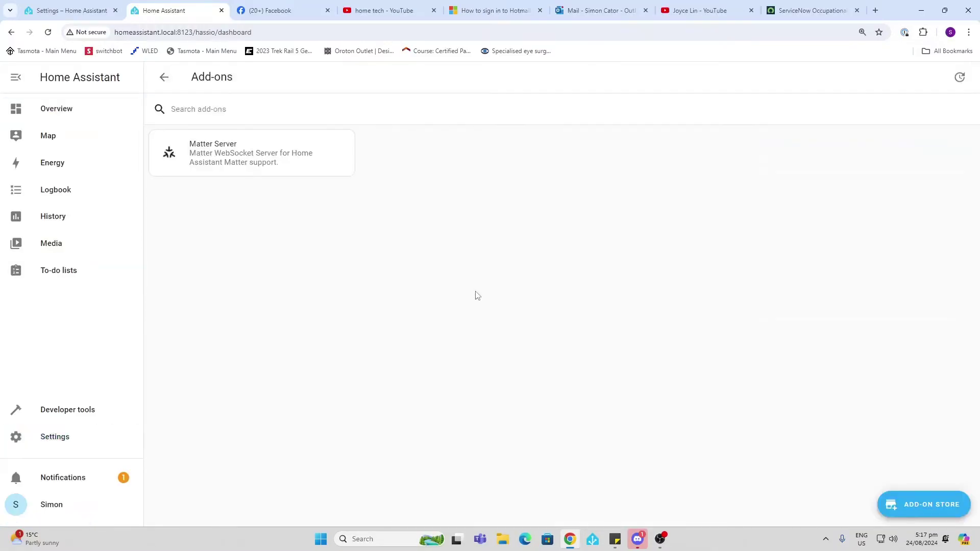
left_click(930, 515)
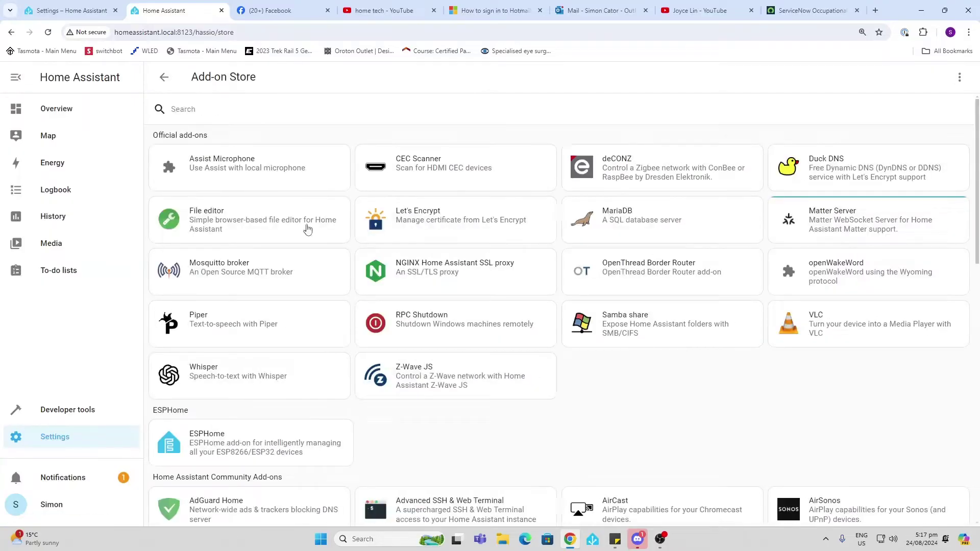
left_click(238, 120)
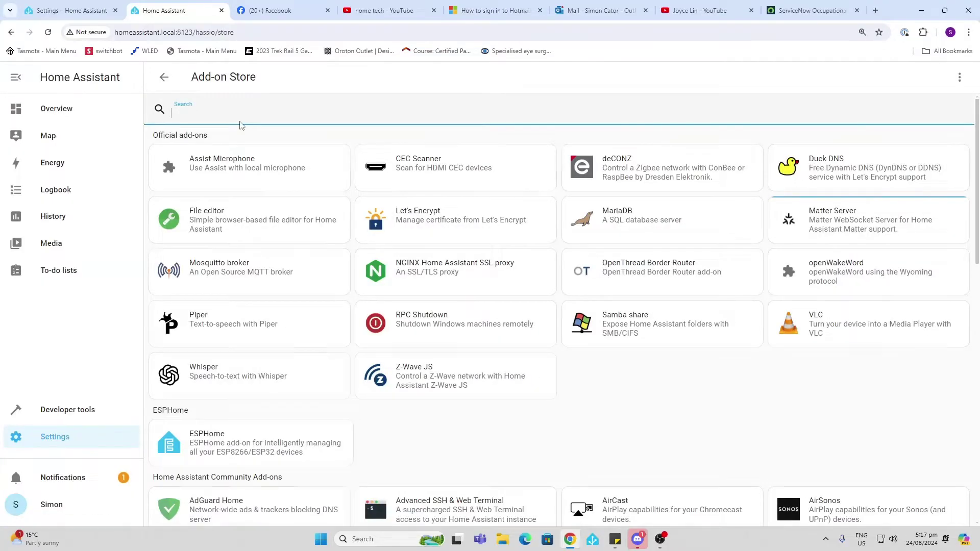
type("mqtt")
left_click(237, 164)
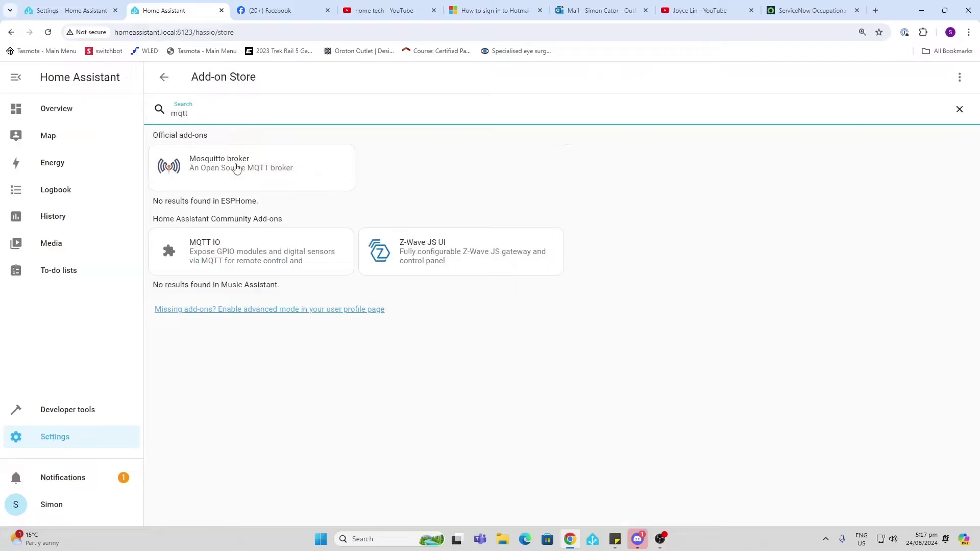
left_click(302, 278)
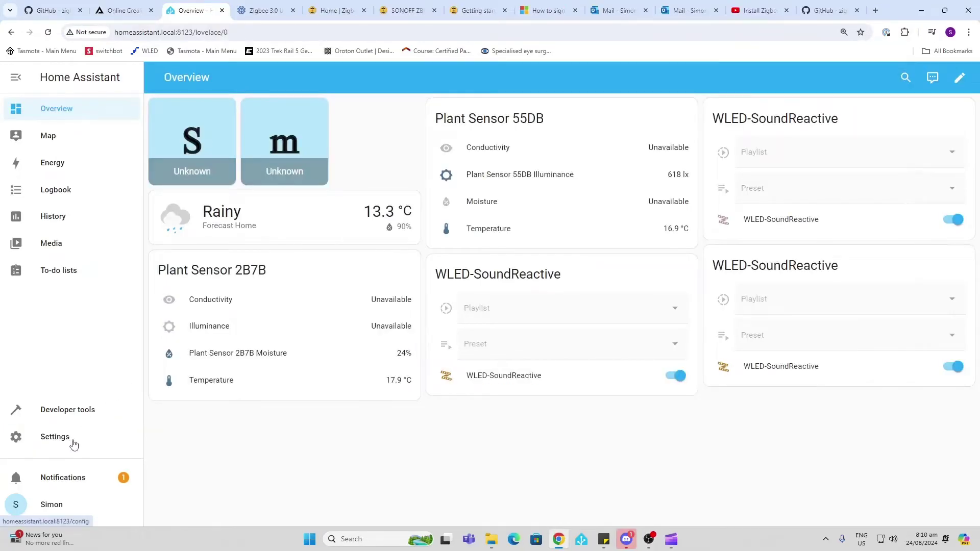
Paste the Zigbee2MQTT GitHub URL into the Add-on Store Repositories dialog and add it.
left_click(74, 445)
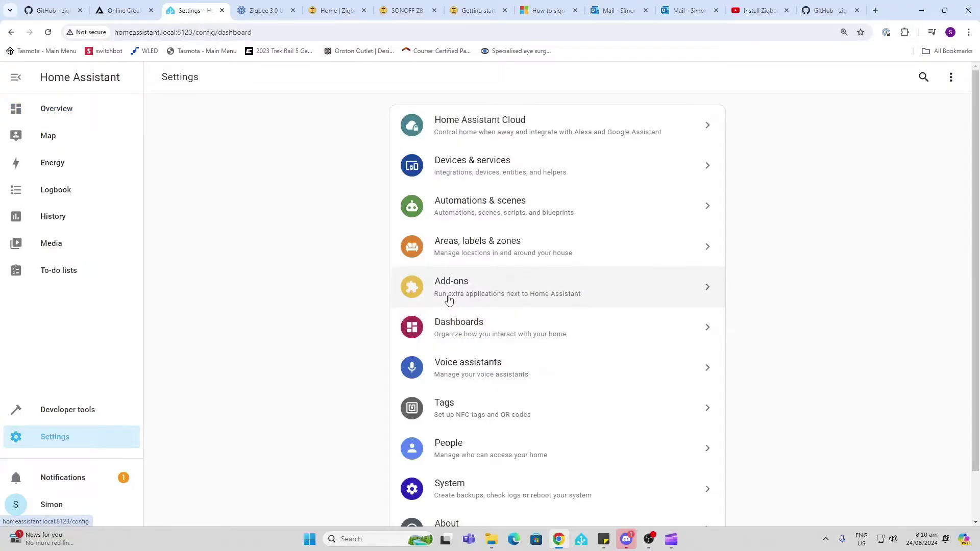
left_click(449, 300)
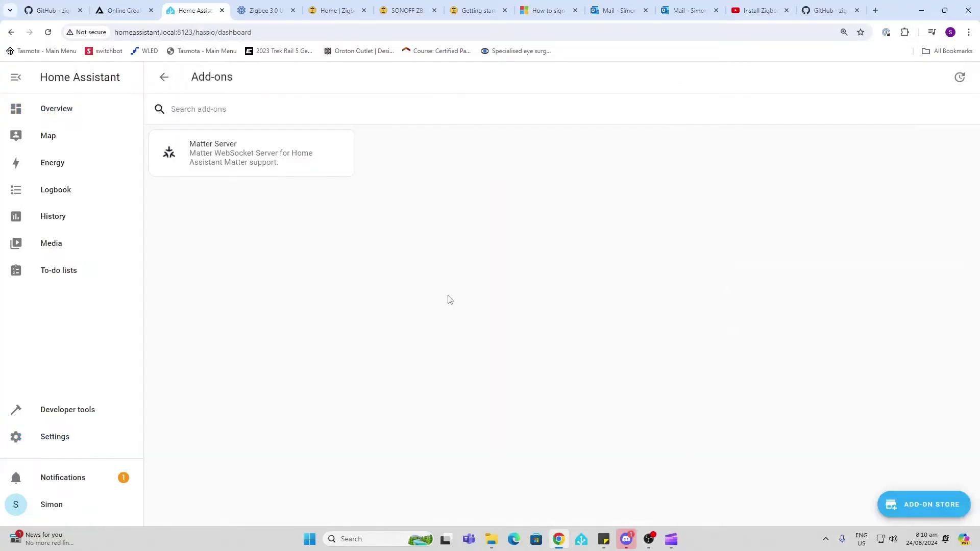
left_click(909, 505)
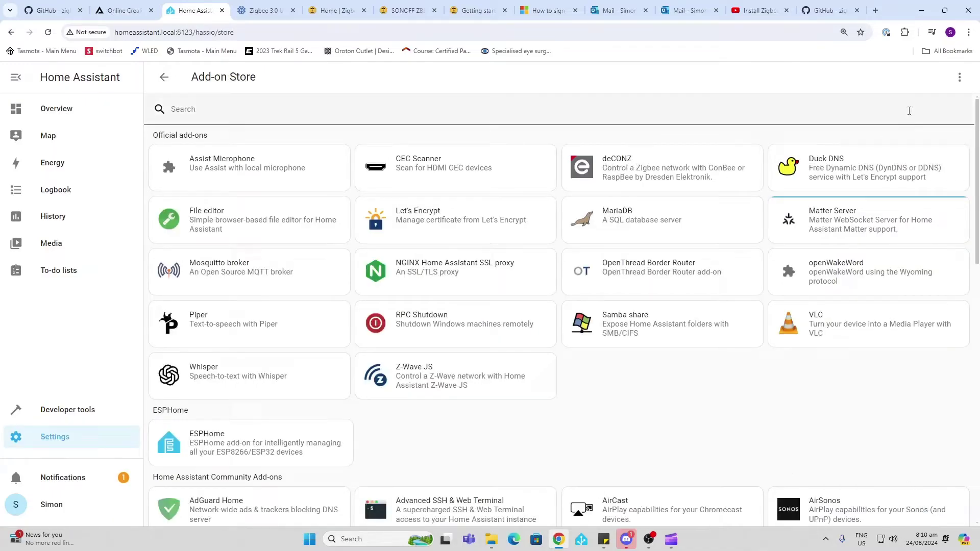
left_click(959, 79)
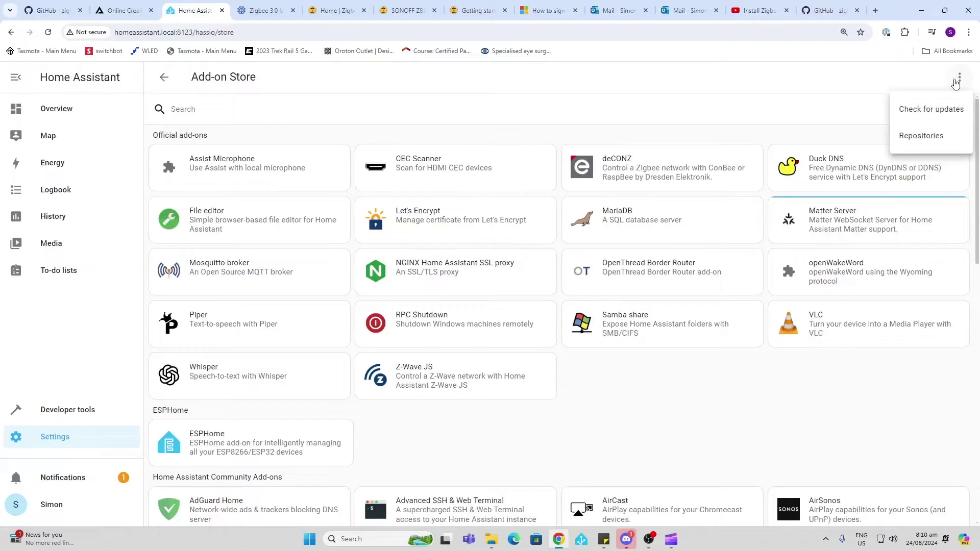
left_click(922, 137)
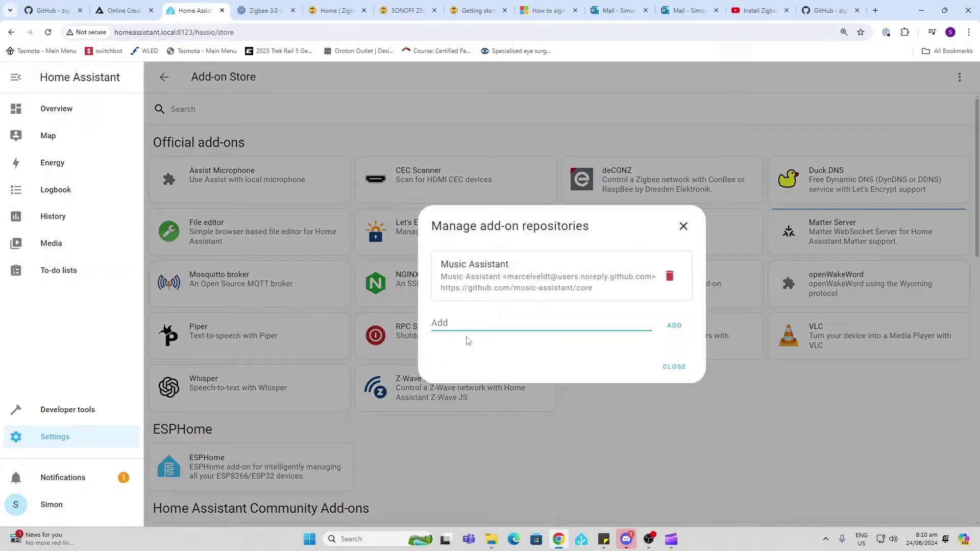
right_click(476, 321)
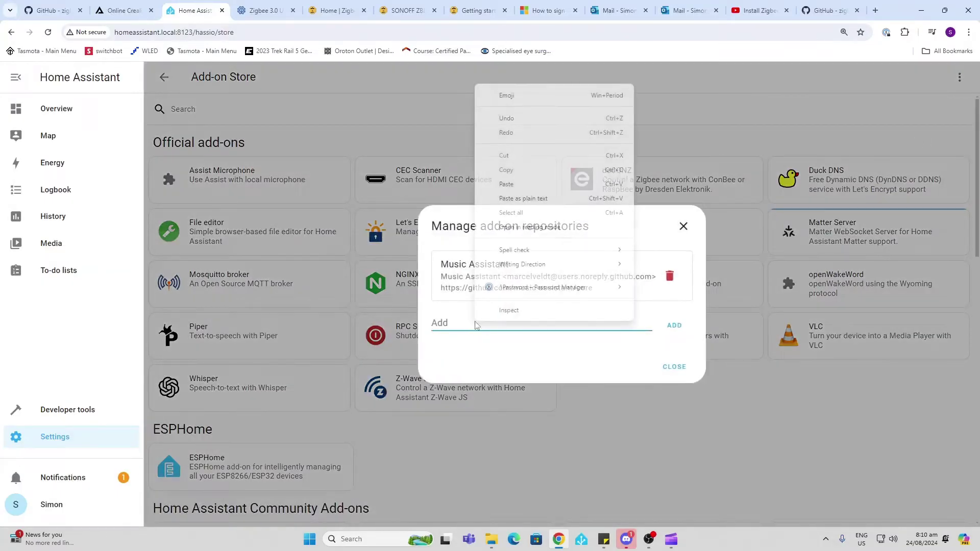
left_click(507, 185)
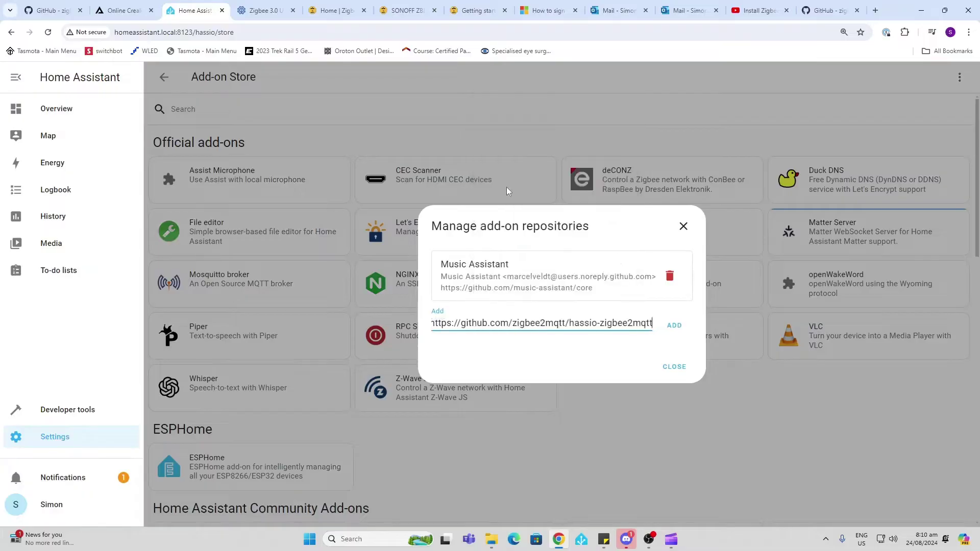
left_click(674, 326)
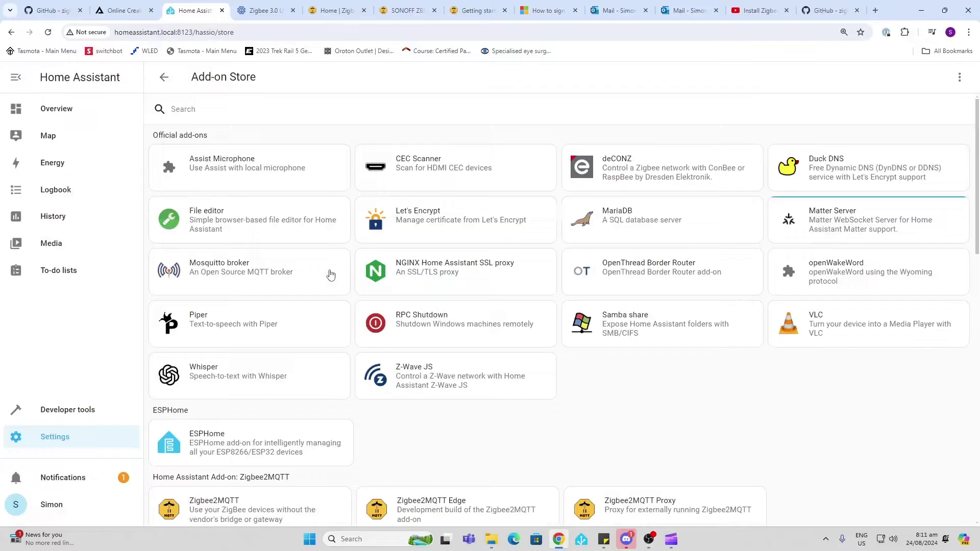
Install the Zigbee2MQTT add-on and turn on its Watchdog and Show in sidebar options.
scroll(330, 275, "down", 2)
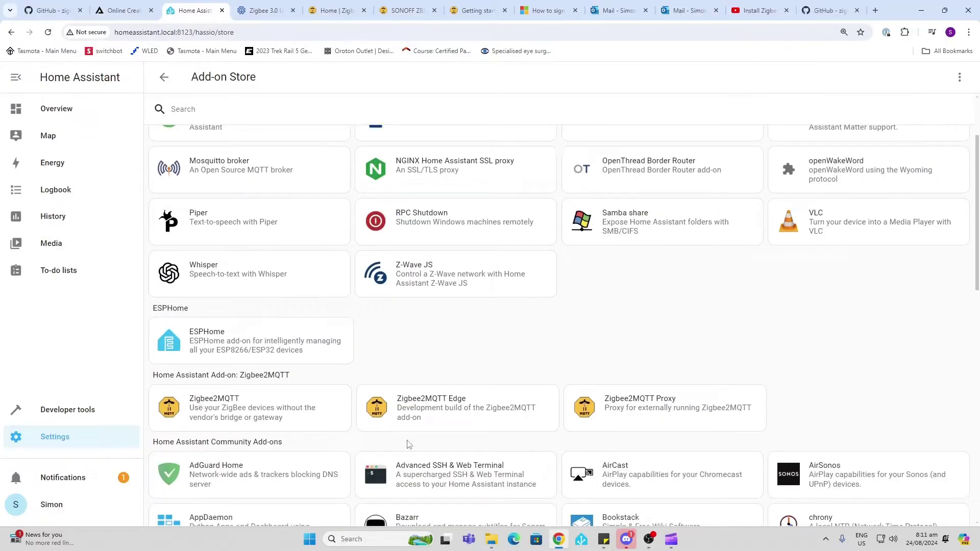
left_click(231, 402)
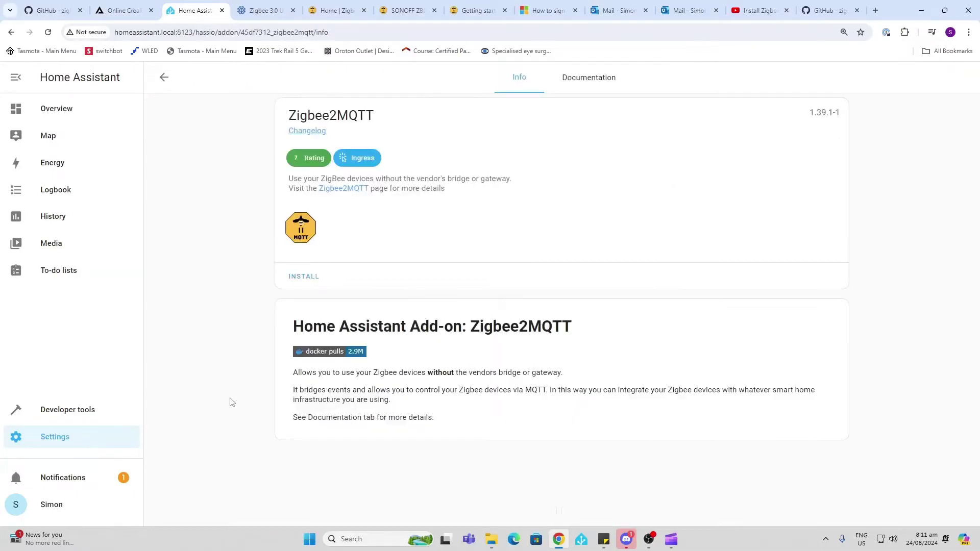
left_click(309, 279)
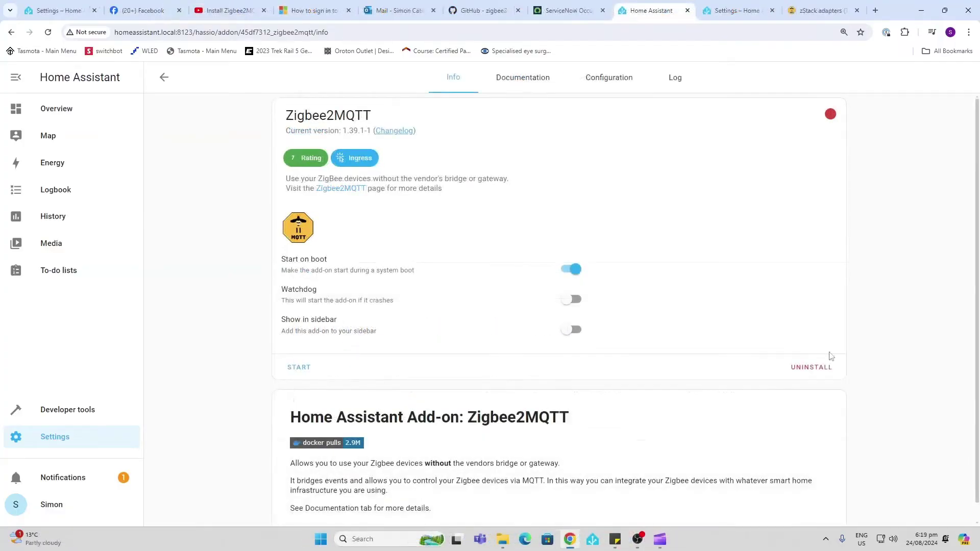
left_click(574, 299)
left_click(571, 329)
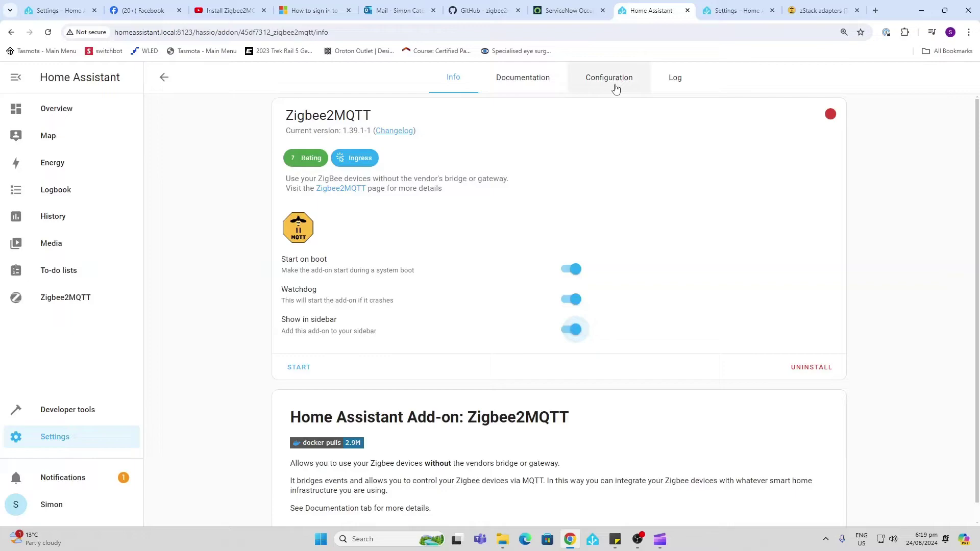
Paste the port placeholder and 'adapter: ezsp' lines into Zigbee2MQTT's serial options, fixing the indent.
left_click(615, 89)
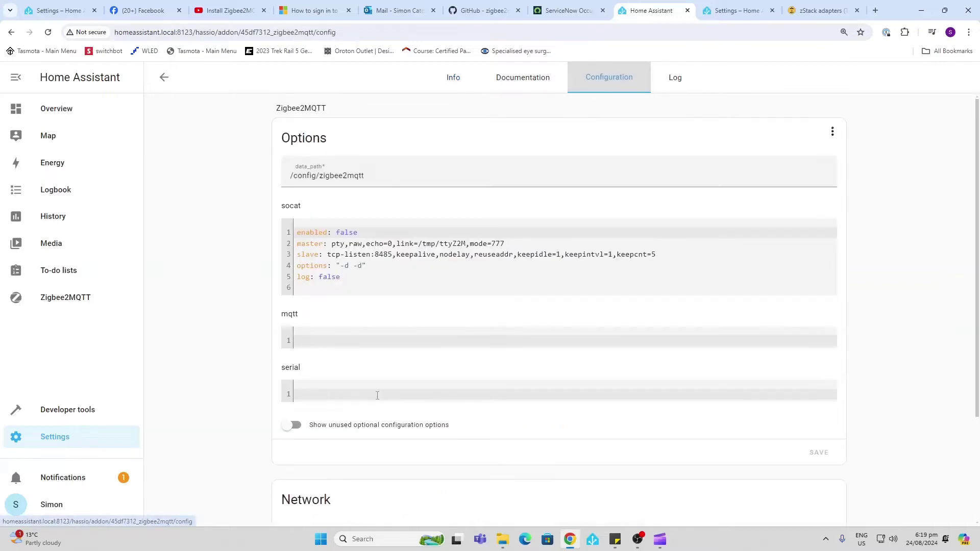
right_click(373, 393)
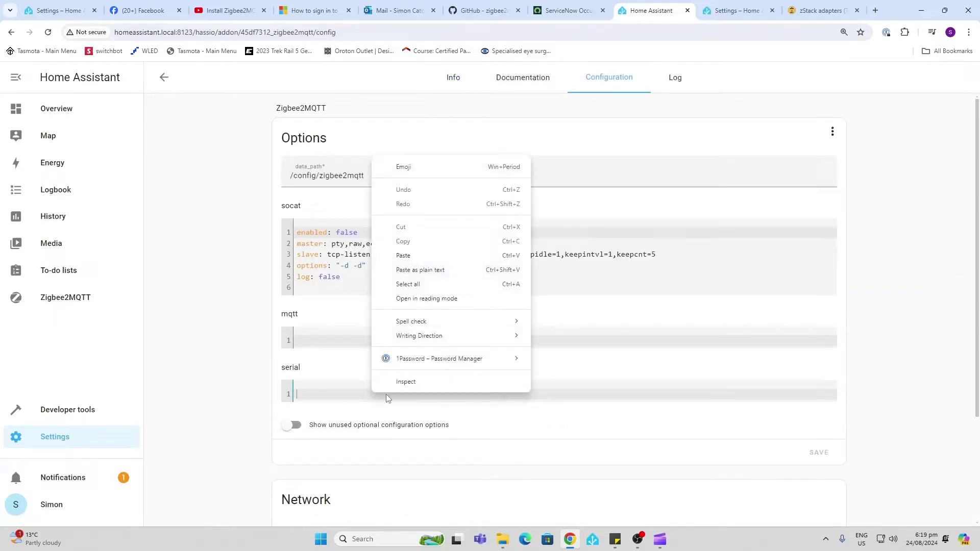
left_click(416, 256)
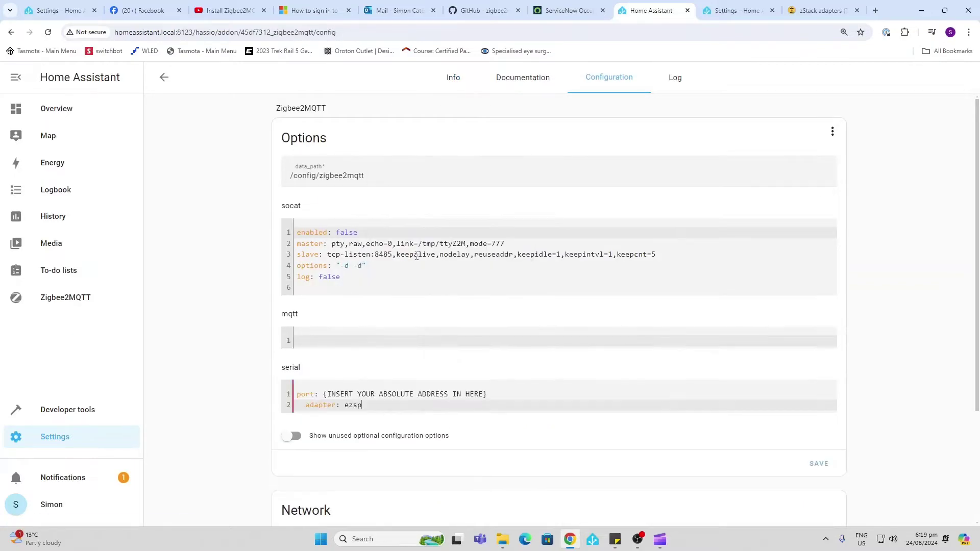
left_click(305, 405)
key("BackSpace")
key("BackSpace")
Go to the All Hardware list under Settings > System > Hardware.
key("ctrl+Tab")
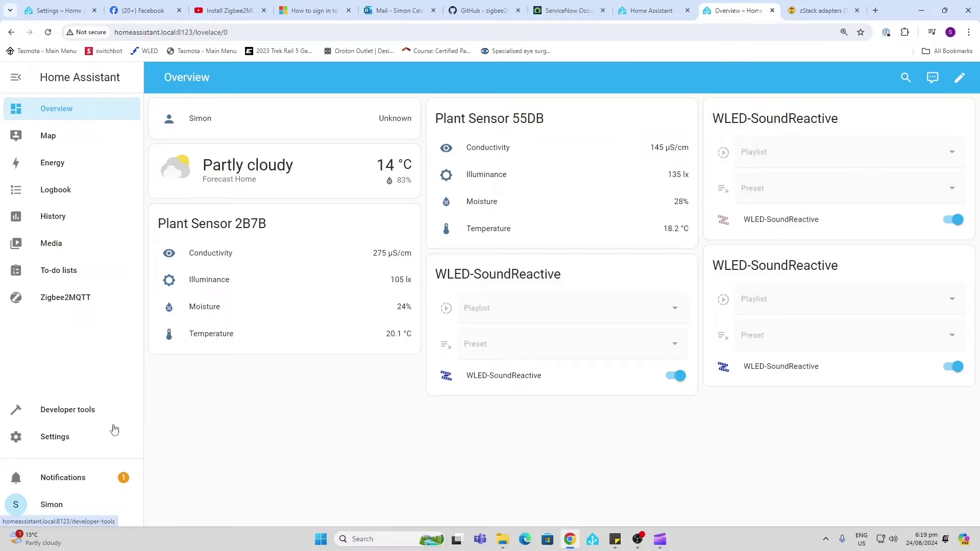
left_click(55, 440)
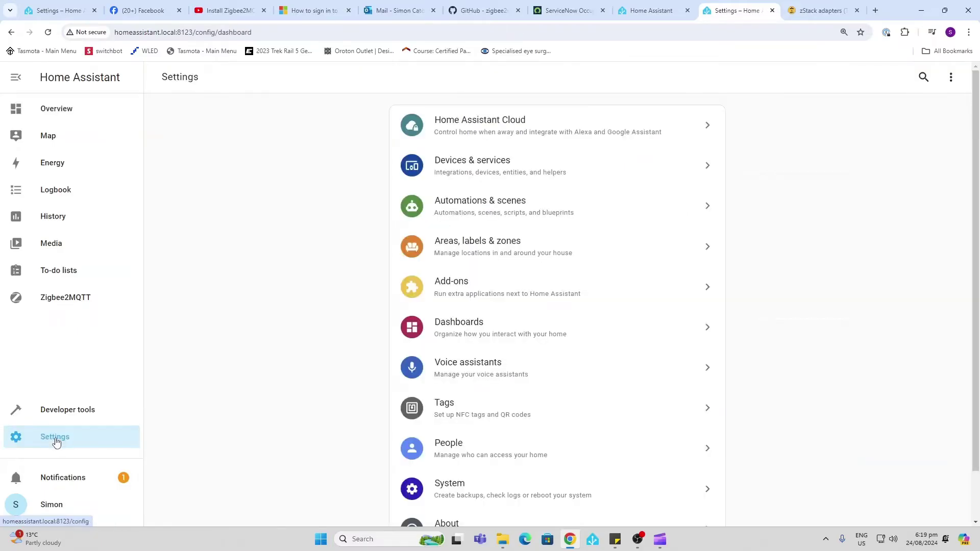
scroll(496, 466, "down", 1)
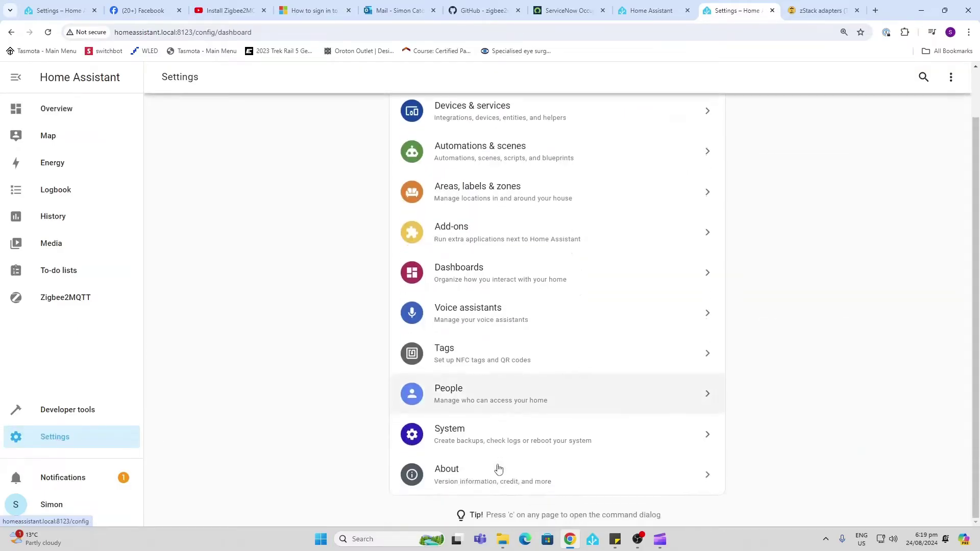
left_click(470, 447)
left_click(462, 453)
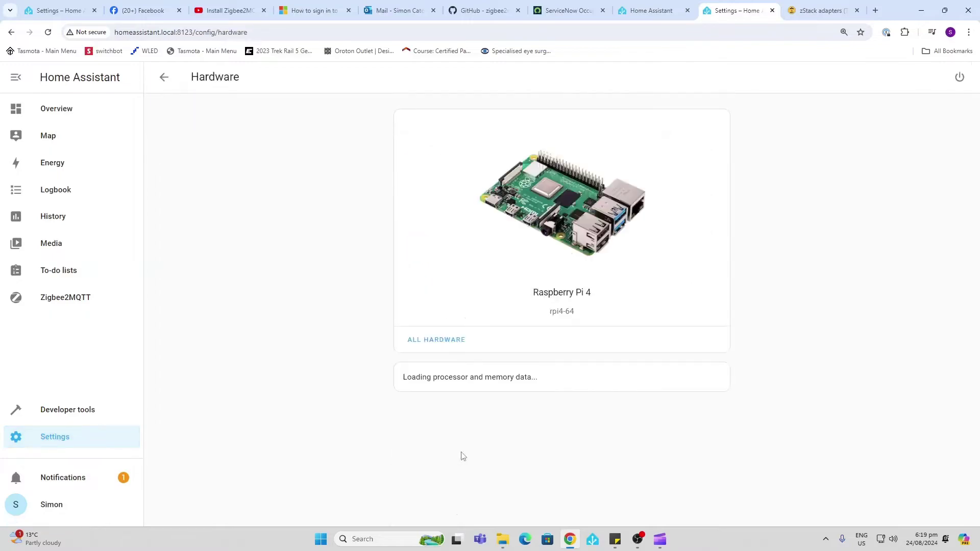
left_click(442, 349)
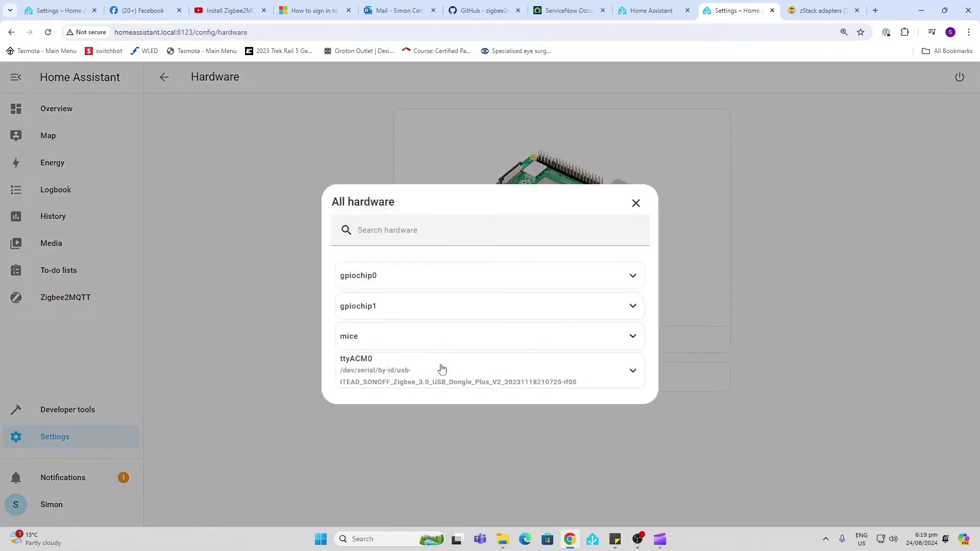
Copy the ttyACM0 dongle's serial-by-id path and return to the Zigbee2MQTT configuration.
left_click(634, 373)
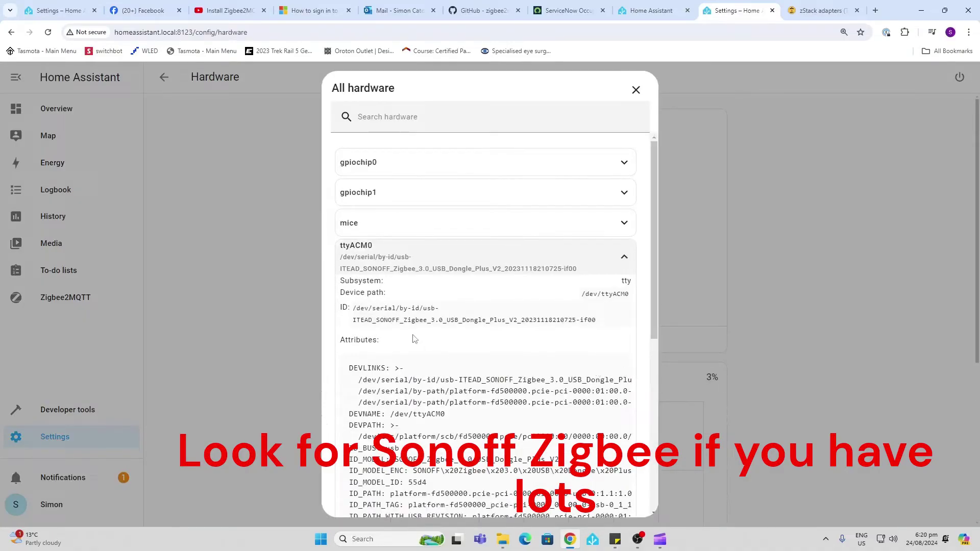
left_click_drag(605, 324, 354, 312)
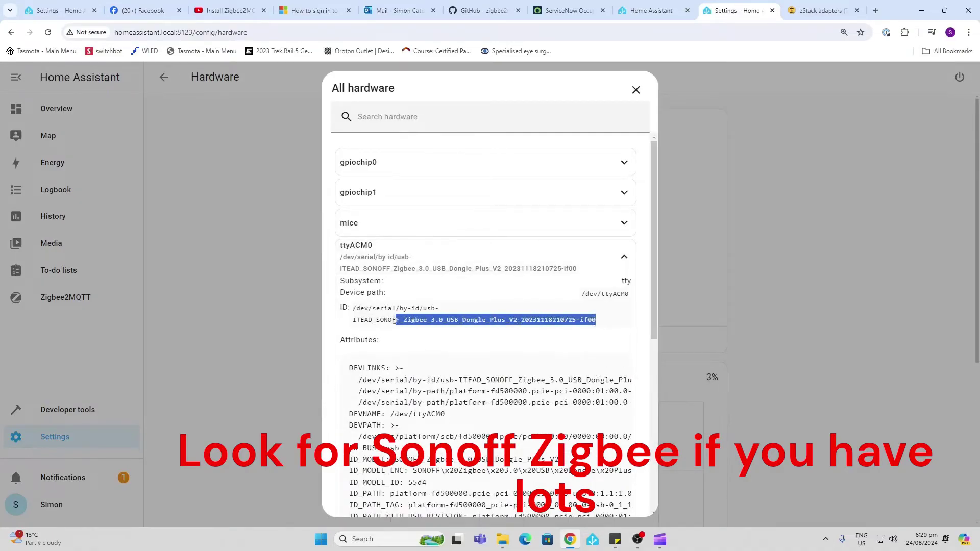
right_click(375, 309)
left_click(403, 320)
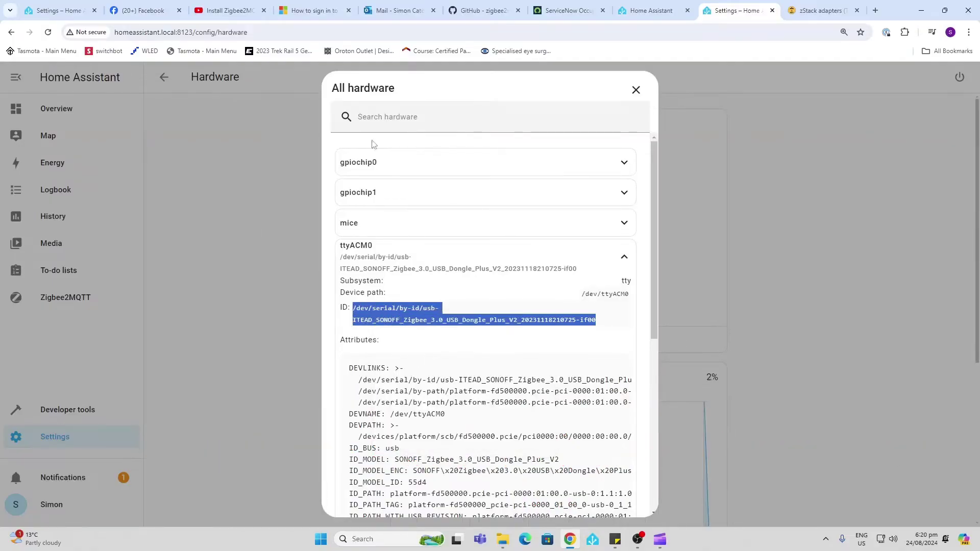
left_click(644, 16)
Replace the serial port placeholder with the copied dongle by-id path and save the configuration.
left_click(490, 394)
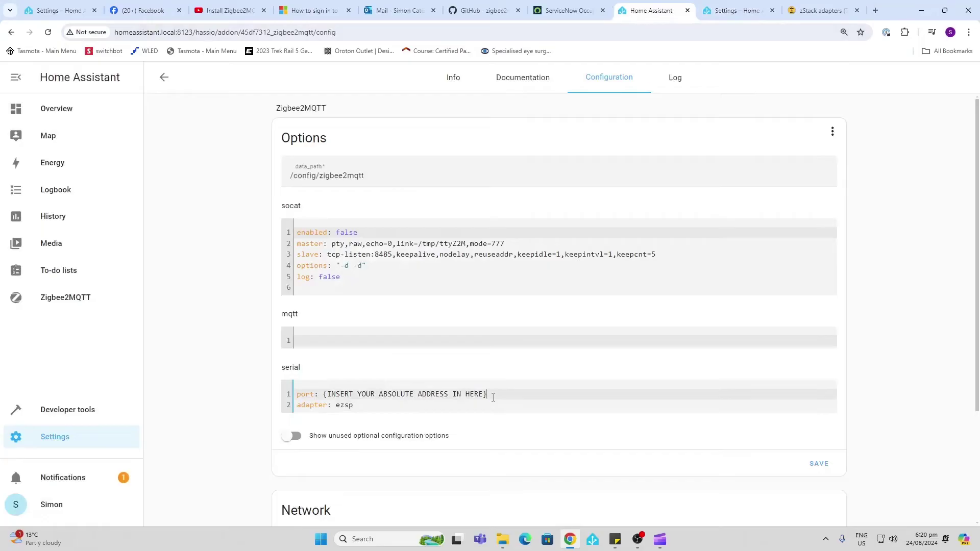
key("shift+Home")
left_click(324, 394, "shift")
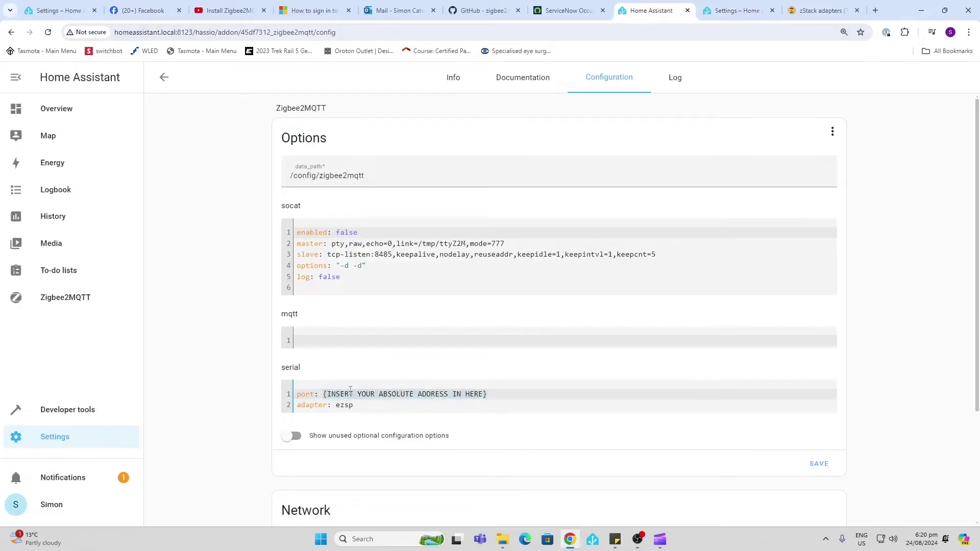
right_click(350, 390)
left_click(398, 187)
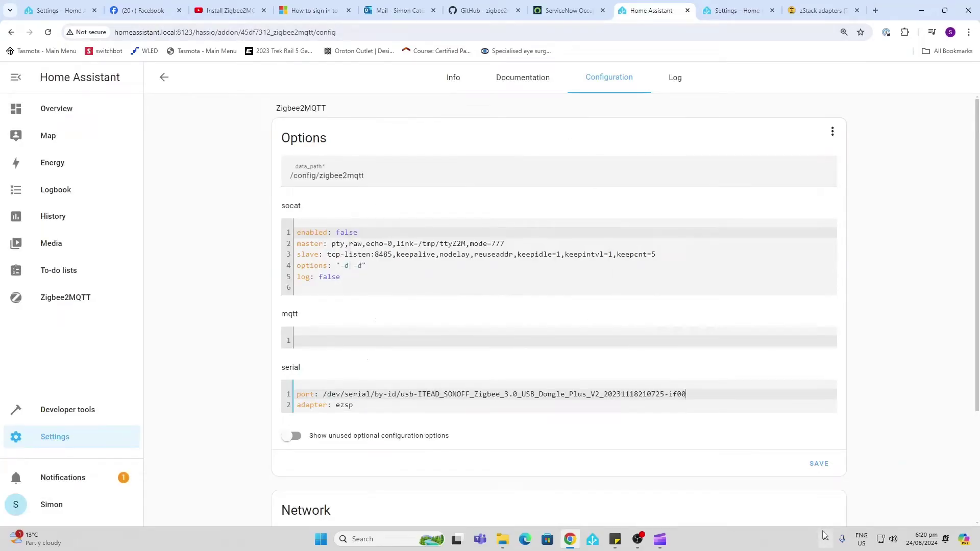
left_click(820, 465)
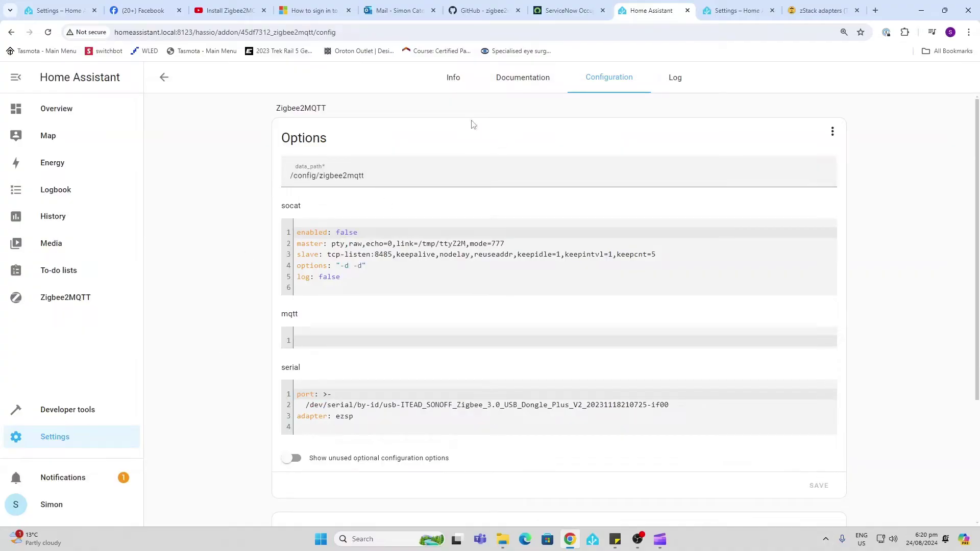
left_click(451, 86)
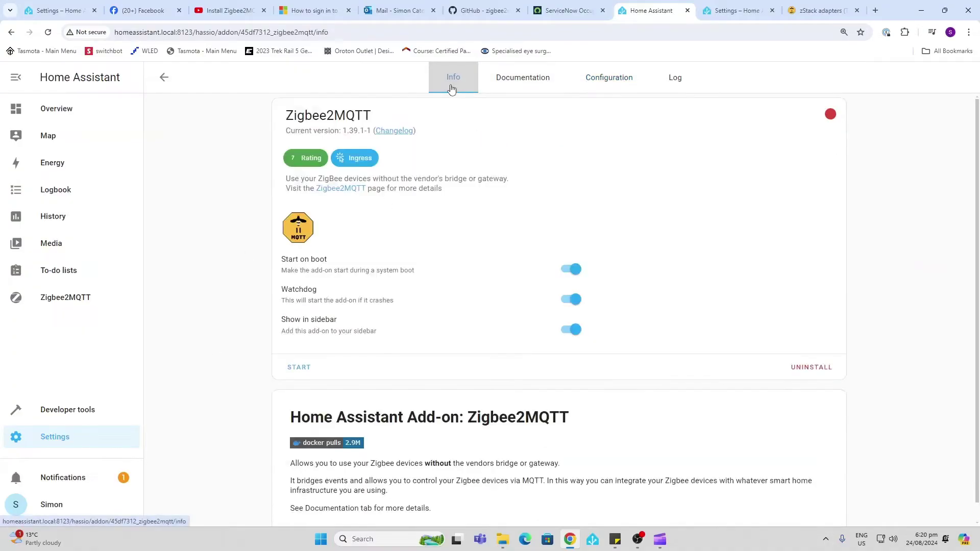
Start Zigbee2MQTT, then refresh its log until it reports started and connected to MQTT.
left_click(299, 368)
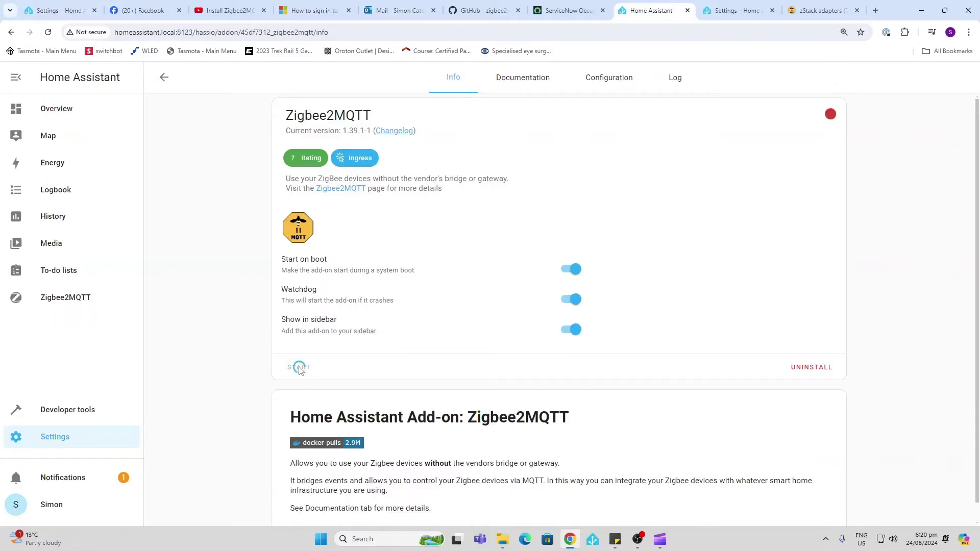
left_click(675, 79)
scroll(524, 356, "down", 5)
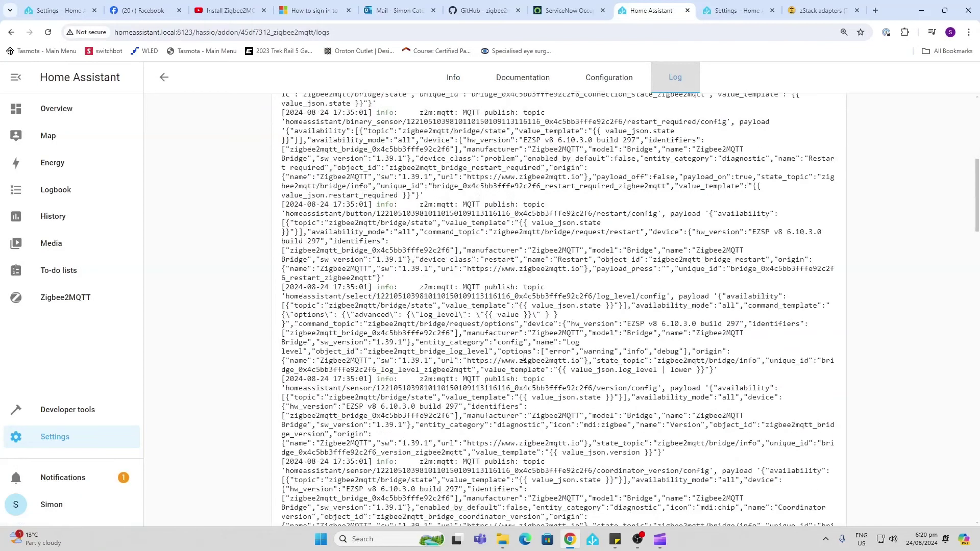
scroll(524, 357, "down", 10)
scroll(525, 357, "down", 10)
scroll(525, 359, "down", 10)
scroll(527, 360, "down", 5)
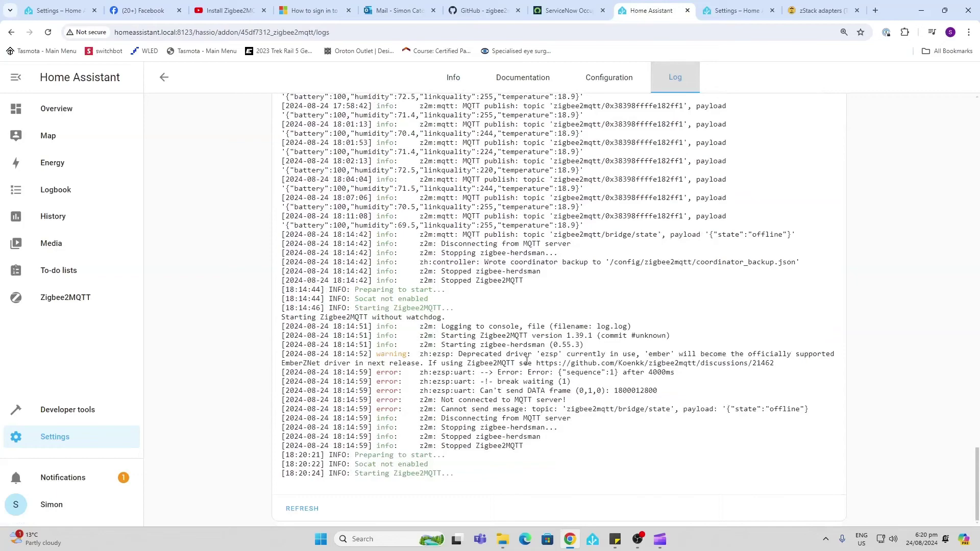
left_click(303, 509)
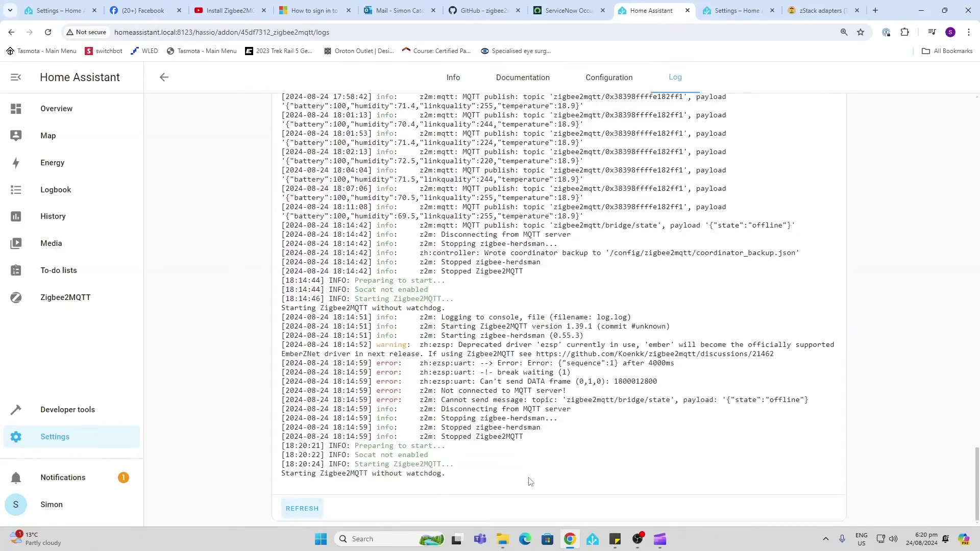
left_click(322, 504)
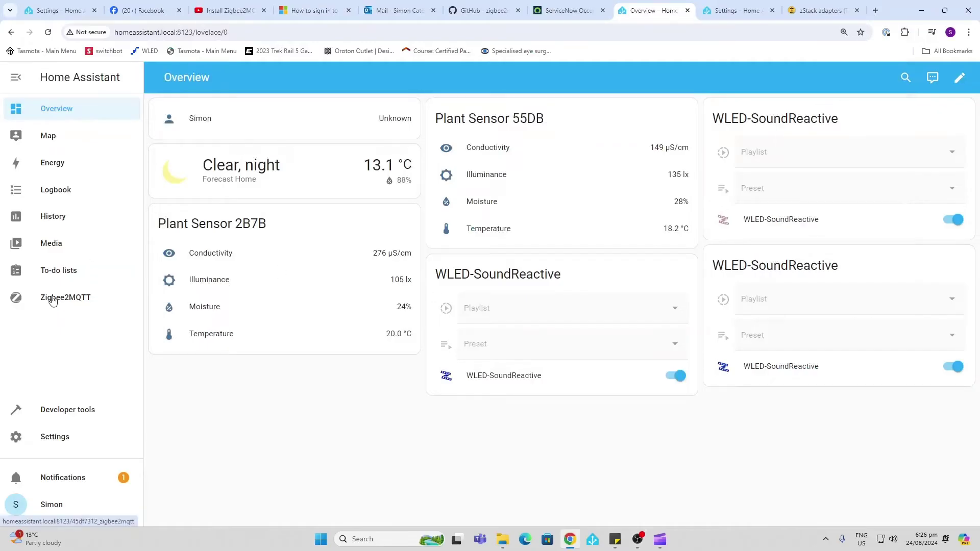
Open Zigbee2MQTT from the sidebar and enable Permit join (All) to pair the SNZB-02P.
left_click(53, 300)
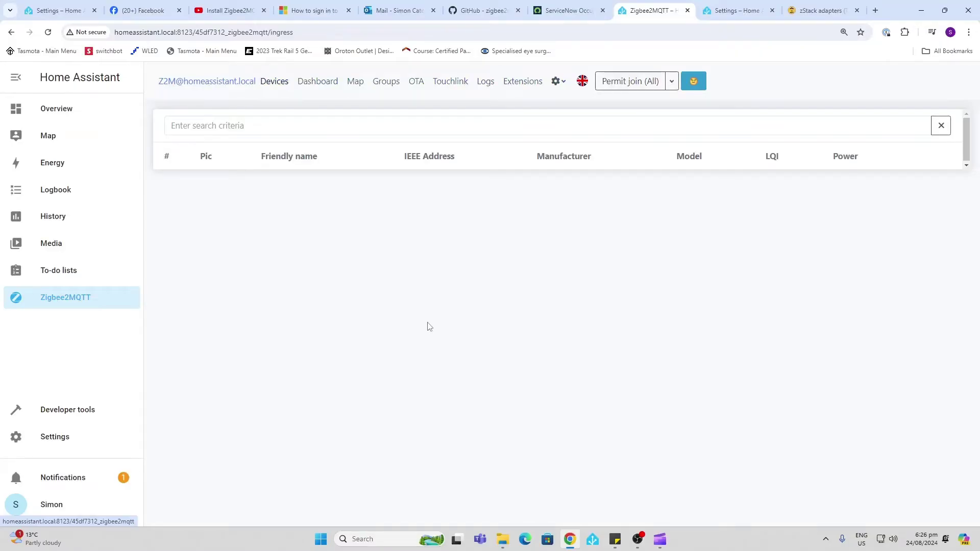
left_click(633, 84)
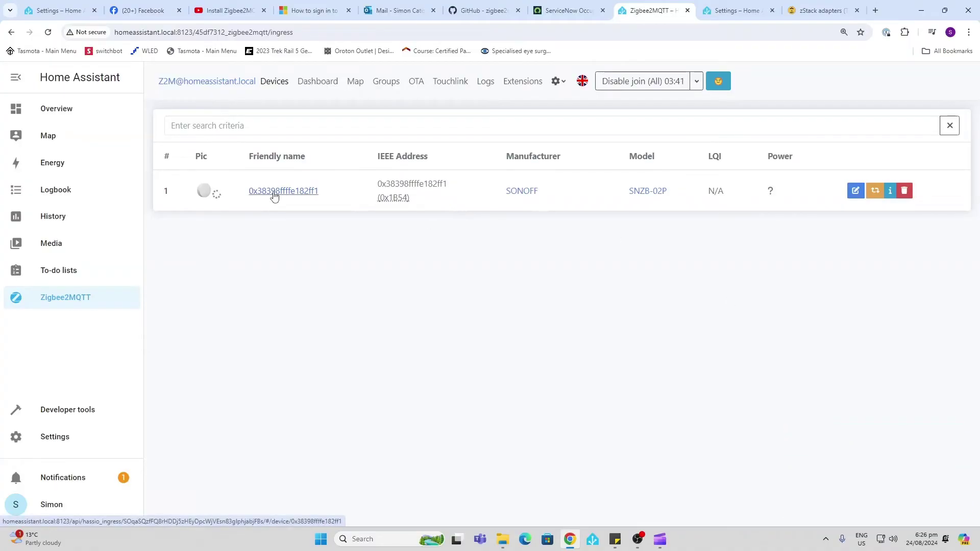
View the SNZB-02P's About page and its Exposes battery, temperature and humidity readings.
left_click(274, 192)
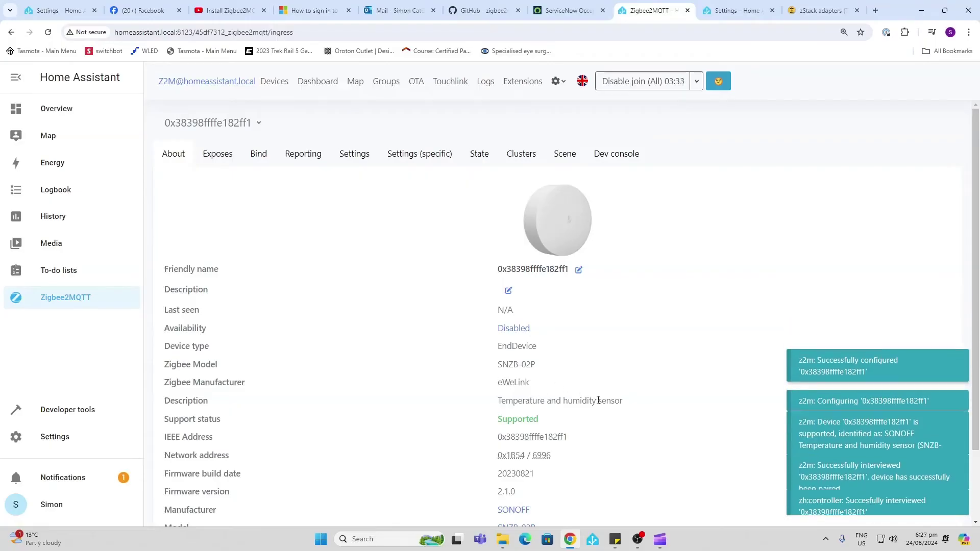
left_click(217, 155)
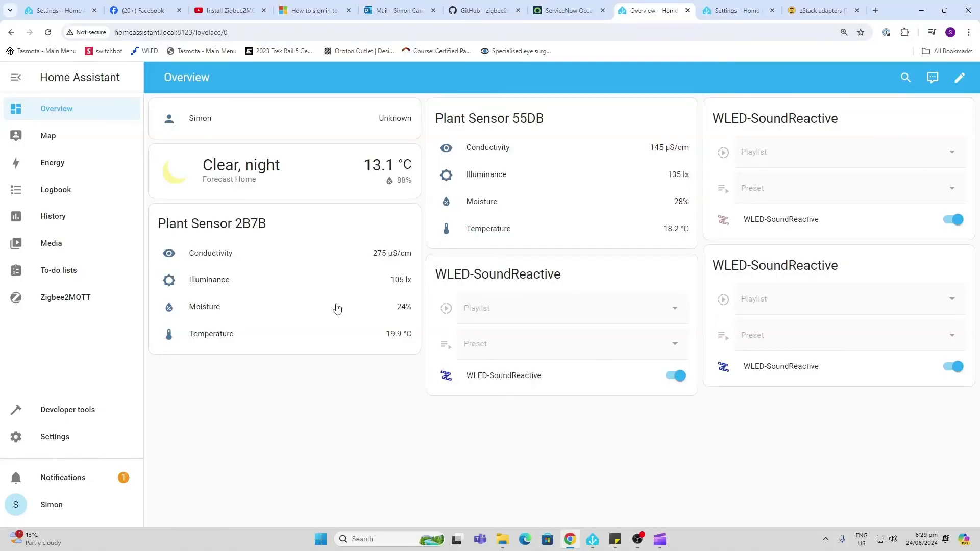
Go to Settings > Devices & services and scroll down to the discovered MQTT integration.
left_click(64, 442)
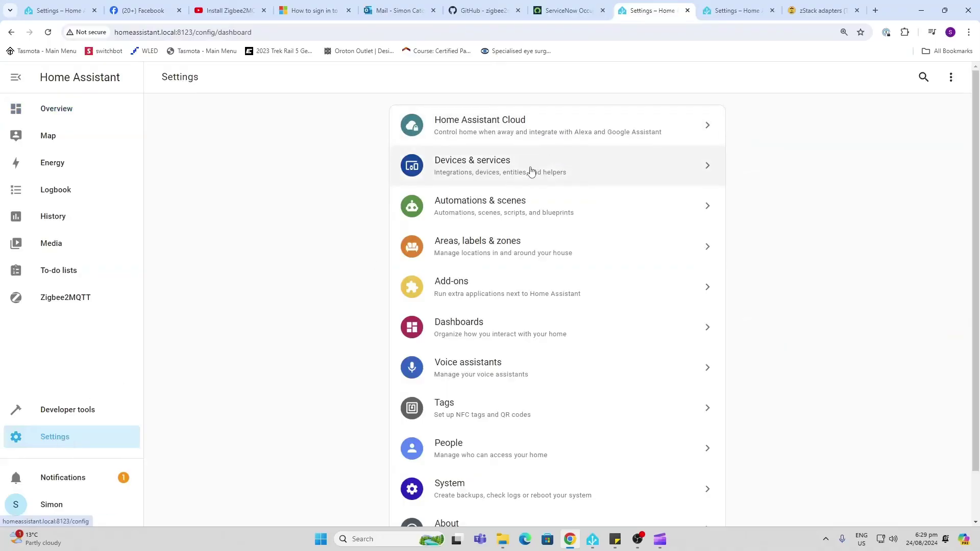
left_click(531, 171)
scroll(564, 232, "down", 2)
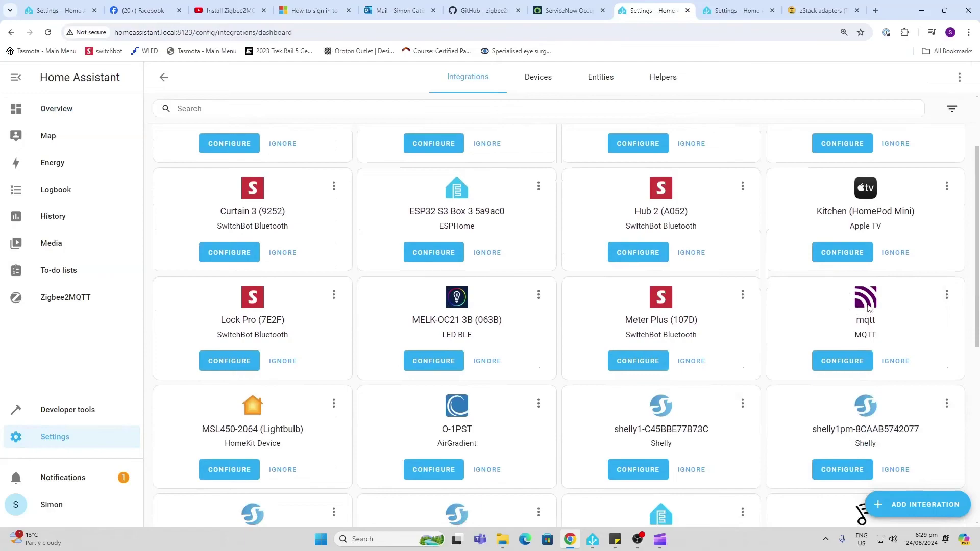
Confirm the Mosquitto broker connection, with the Zigbee2MQTT Bridge in Kitchen and SNZB-02P sensor in Bedroom.
left_click(850, 365)
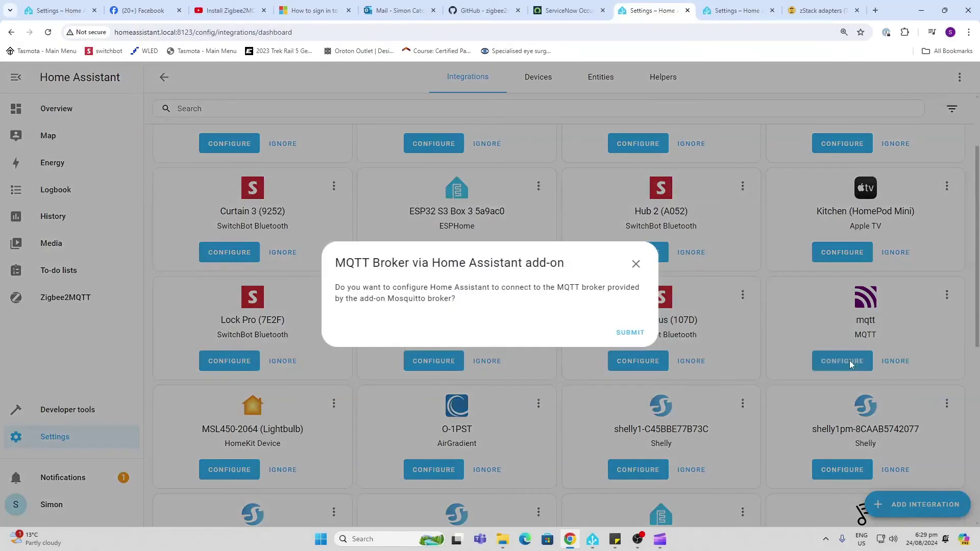
left_click(640, 336)
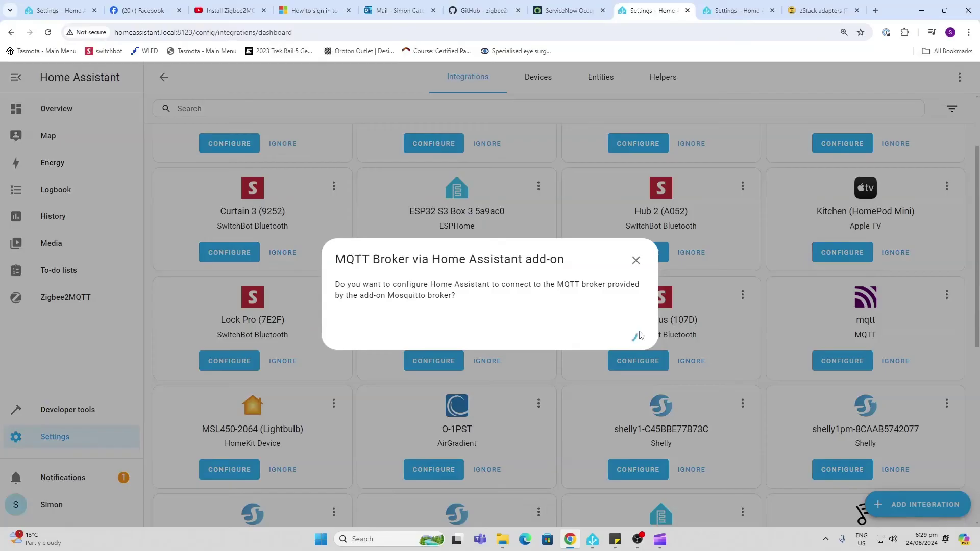
left_click(449, 331)
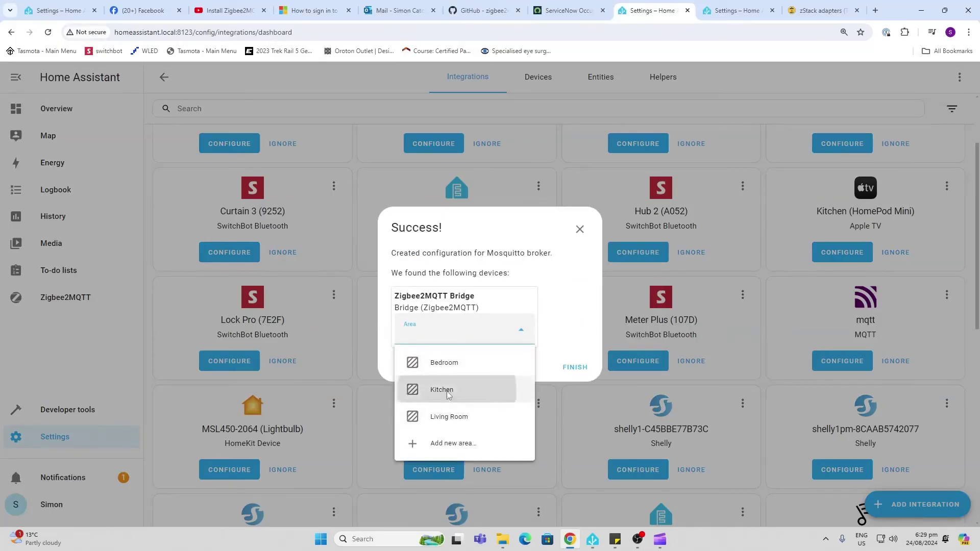
left_click(442, 390)
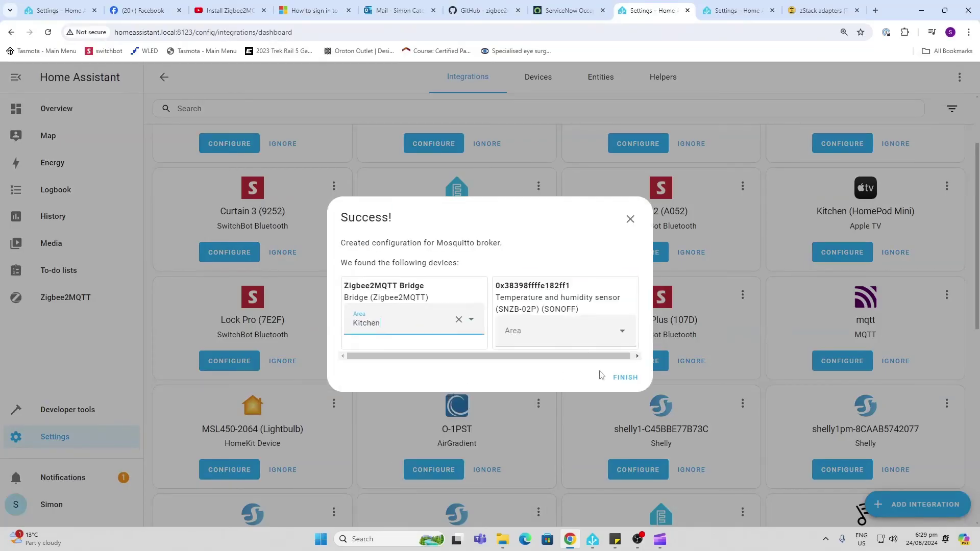
left_click(521, 334)
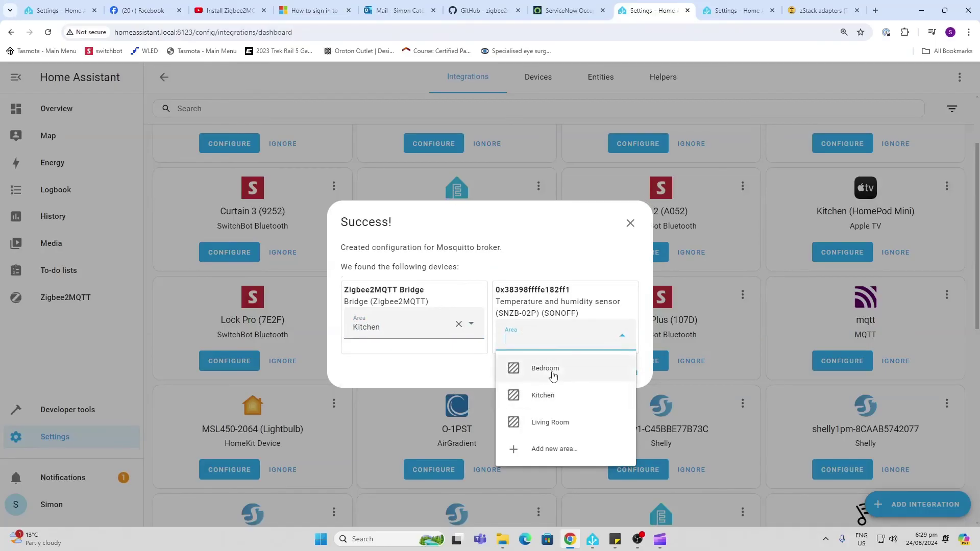
left_click(553, 376)
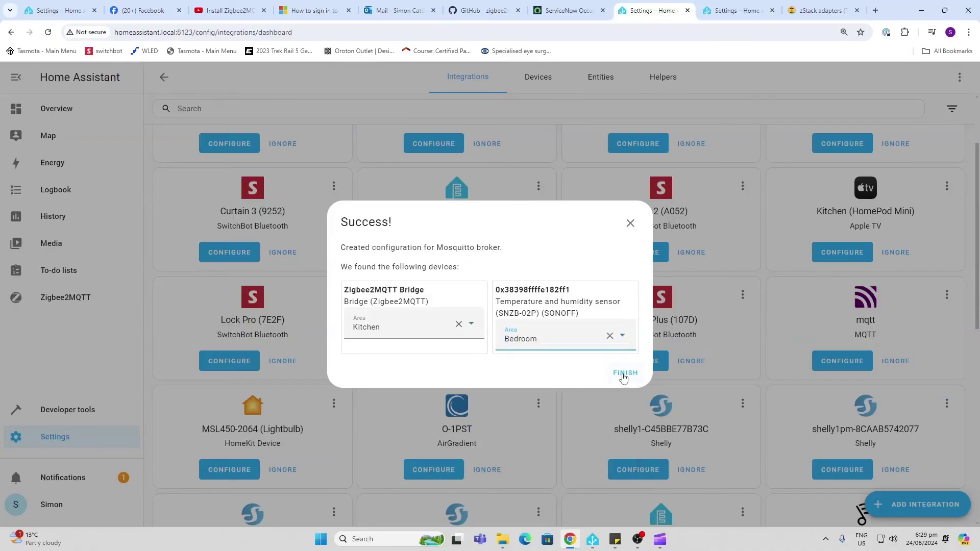
left_click(622, 377)
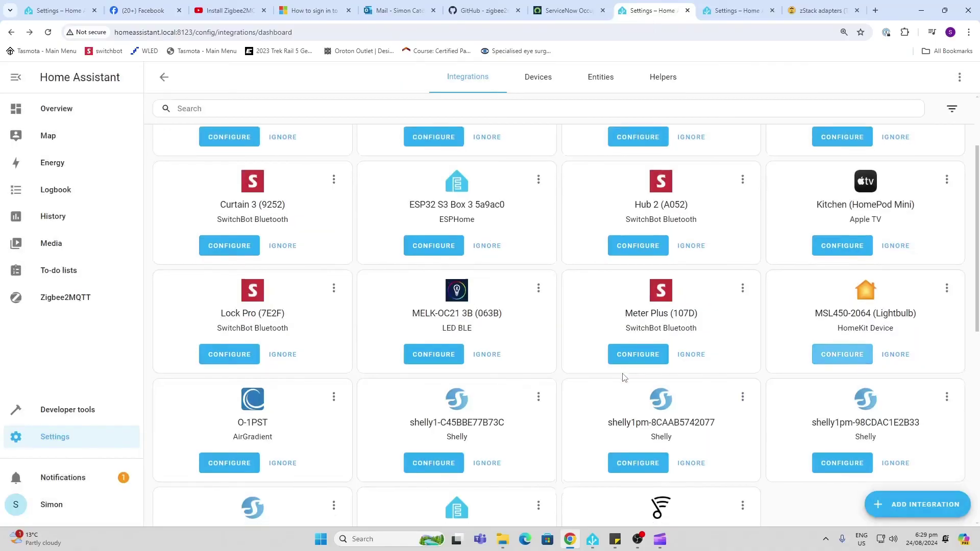